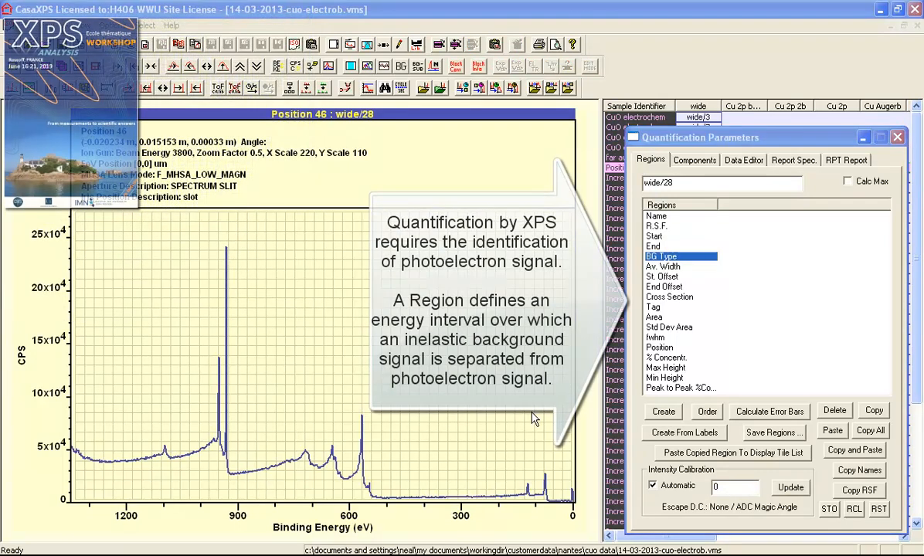
Create a region named wide across the whole survey (1316.03–28.785 eV) with a U 3 Tougaard background
left_click(662, 415)
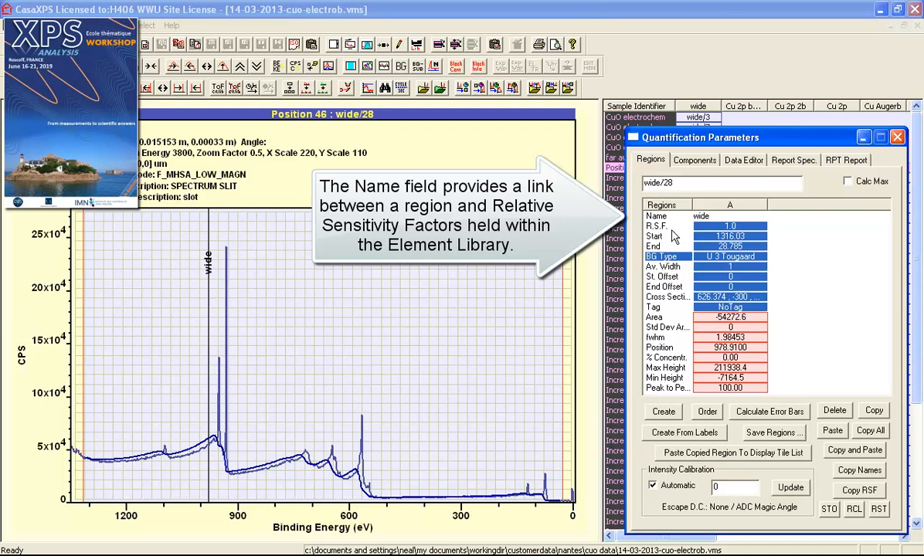
Rename the region to Cu 2p and pull its end limit to about 904 eV
left_click_drag(714, 216, 628, 224)
type("Cu 2p")
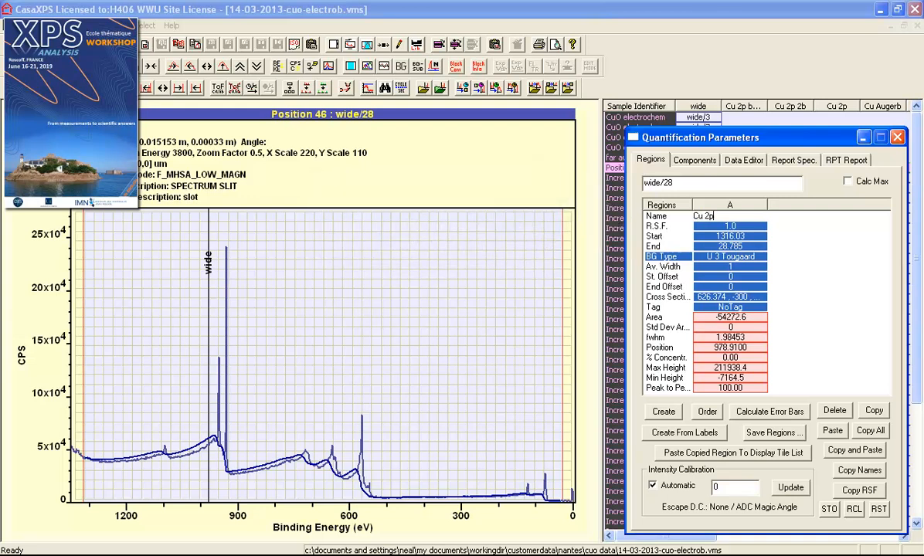
key("Return")
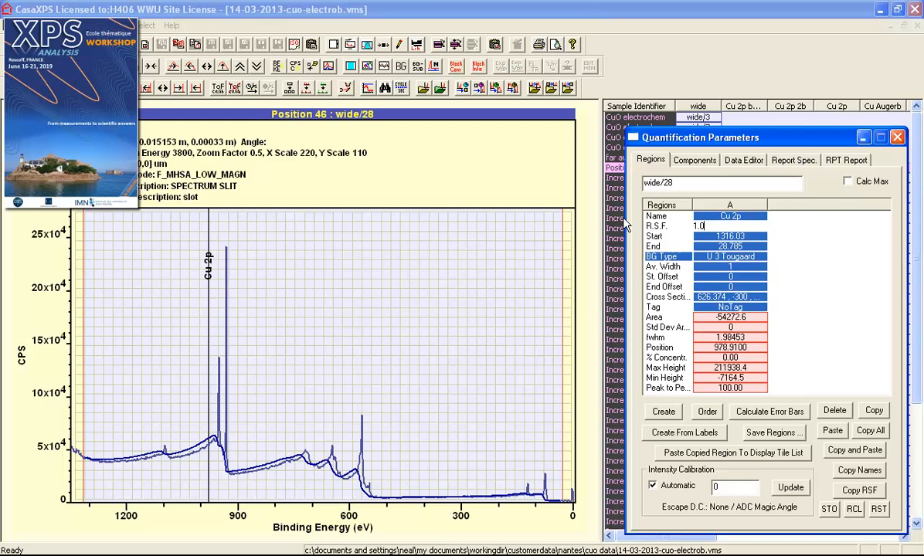
mouse_move(563, 269)
left_mouse_down()
mouse_move(442, 275)
mouse_move(237, 321)
left_mouse_up()
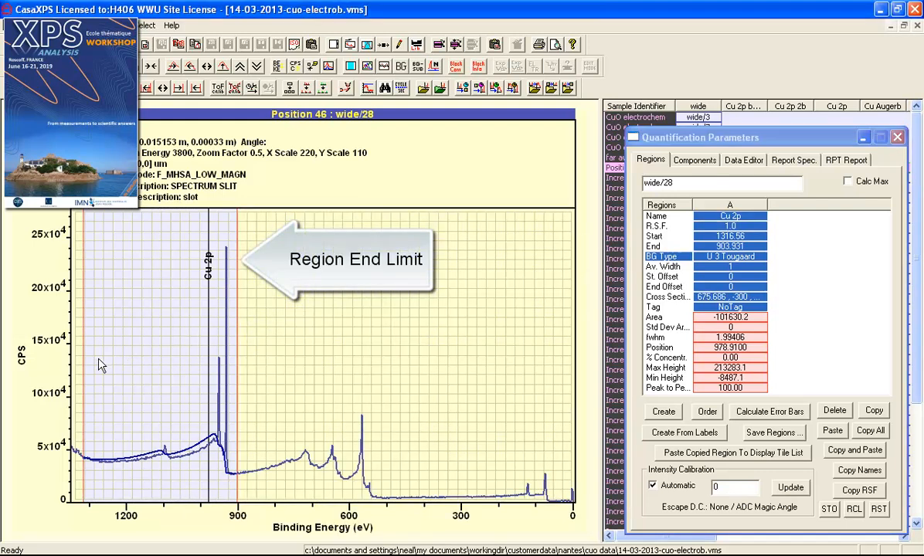
Move the region start to about 983 eV and zoom the spectrum in on the Cu 2p peaks
left_click_drag(84, 369, 206, 378)
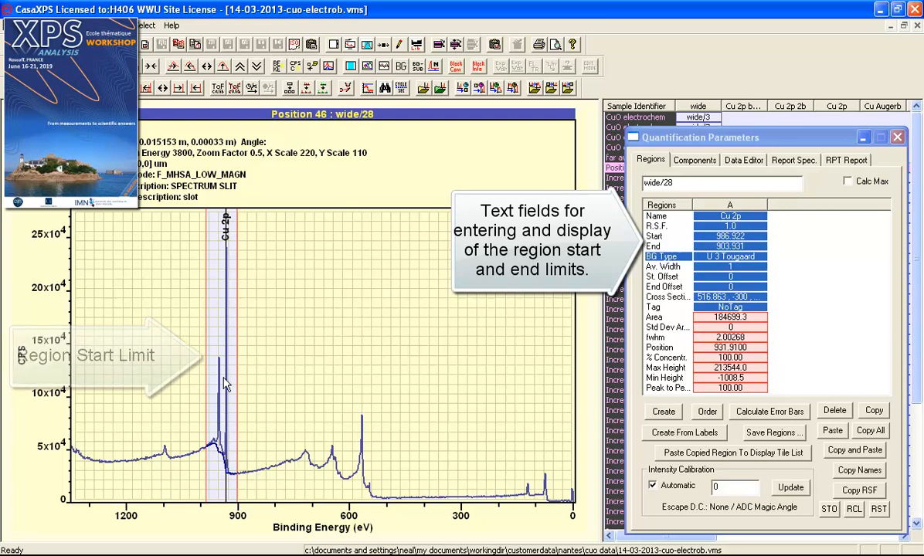
left_click(748, 245)
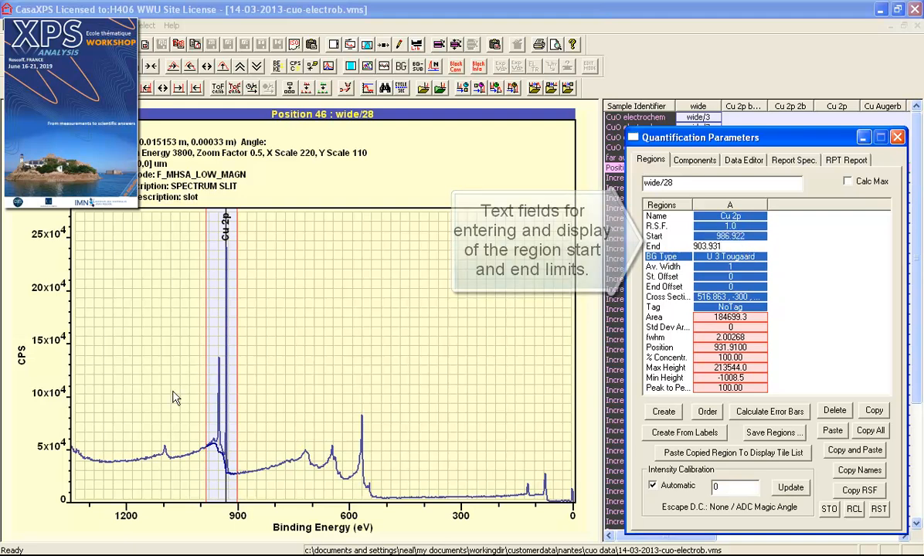
left_click_drag(178, 229, 268, 514)
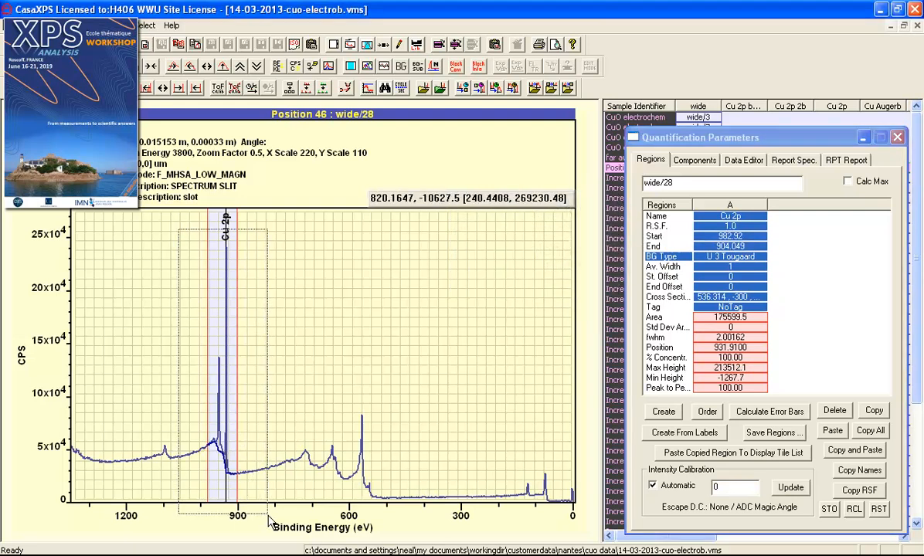
left_click(247, 317)
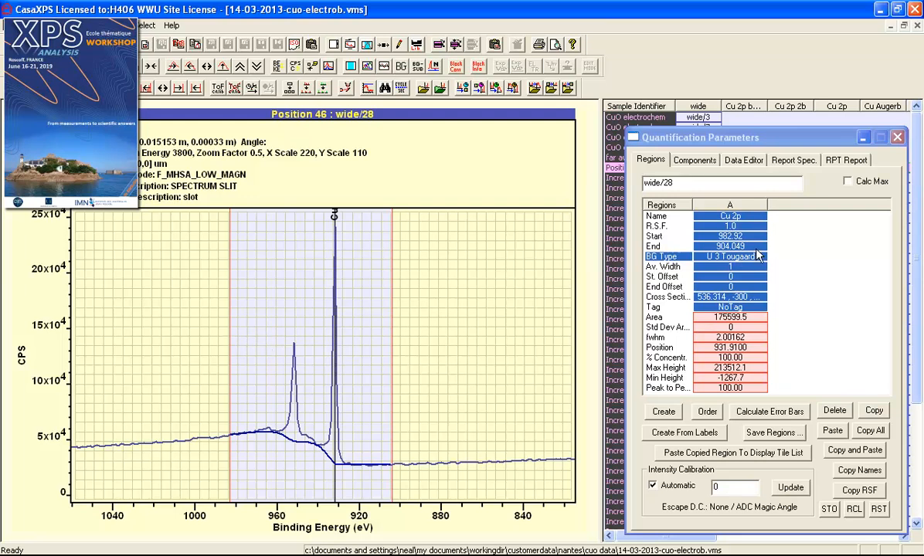
Replace the R.S.F. of 1.0 with # to load the library value 25.39 for Cu 2p
left_click(740, 226)
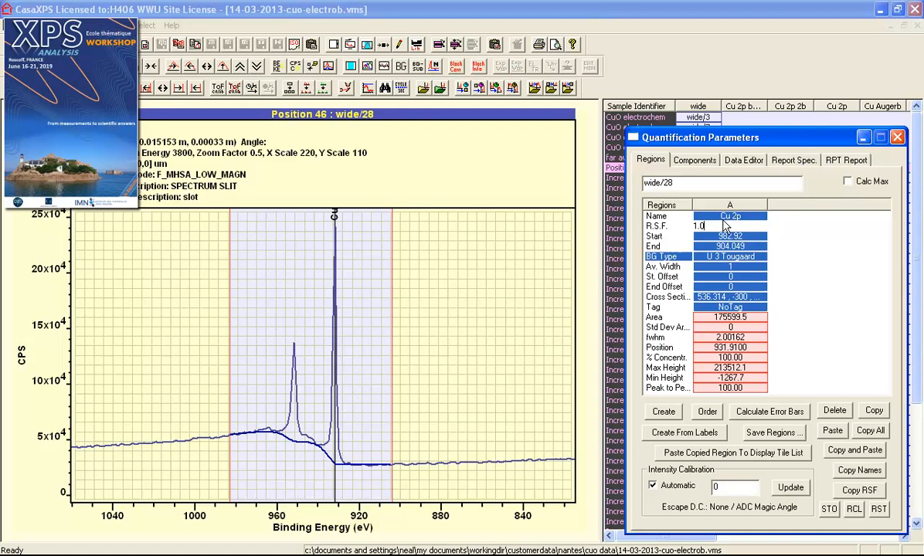
left_click_drag(719, 225, 676, 236)
type("#")
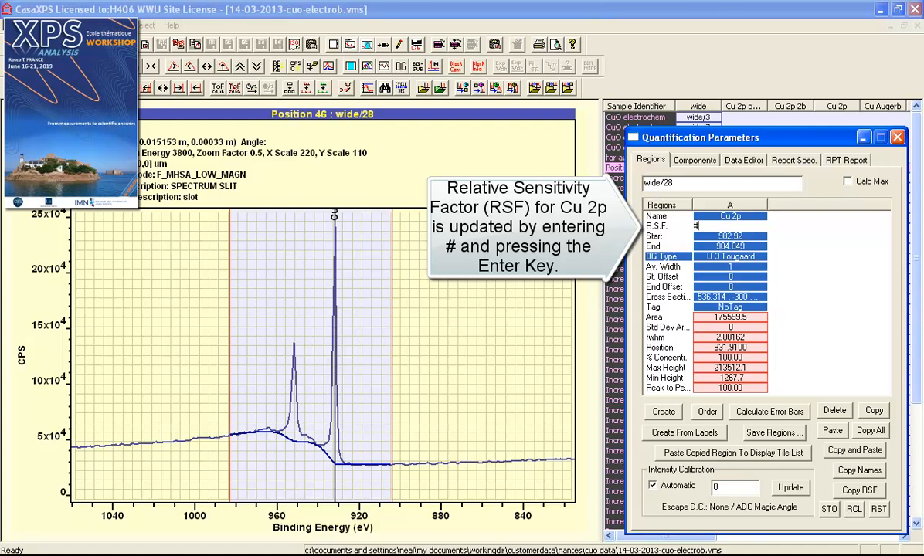
key("Return")
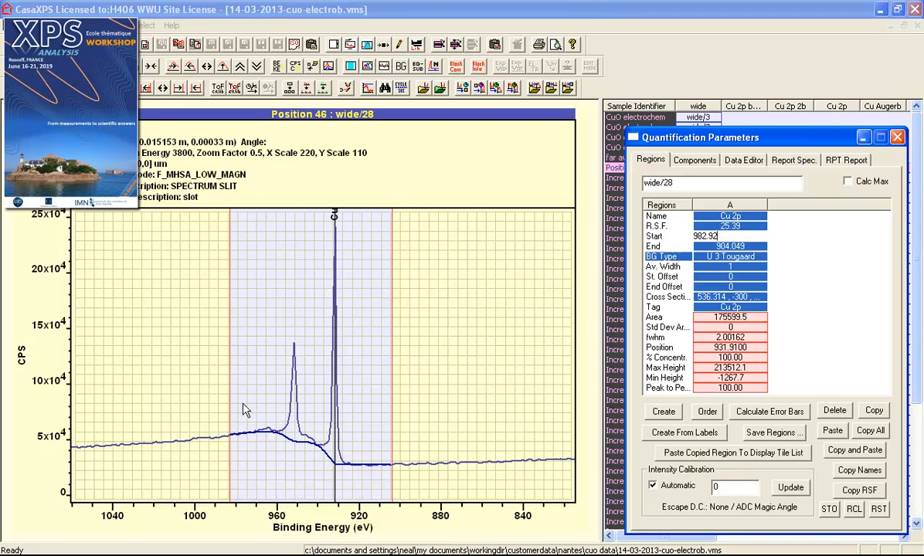
left_click(730, 257)
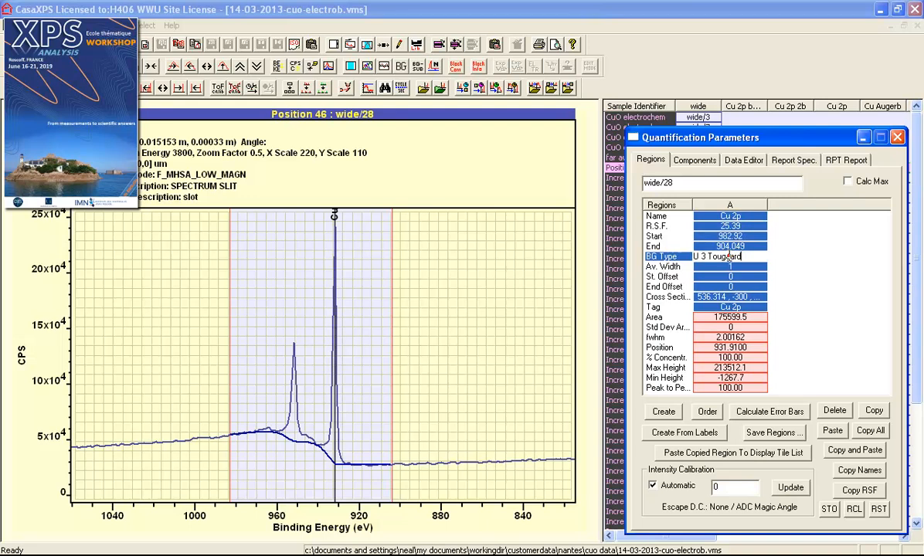
Inspect the U 3 Tougaard background type and its C, D and T0 cross-section values
left_click_drag(753, 257, 671, 256)
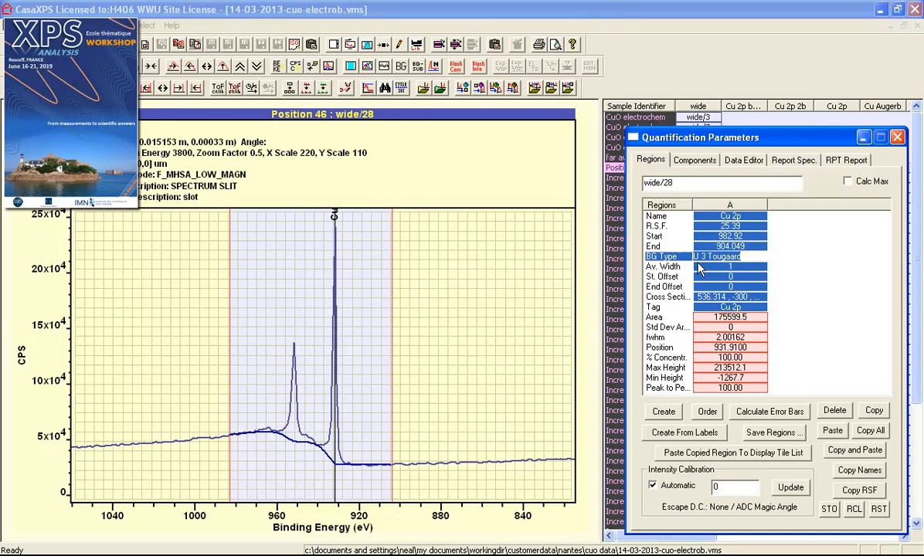
left_click(709, 297)
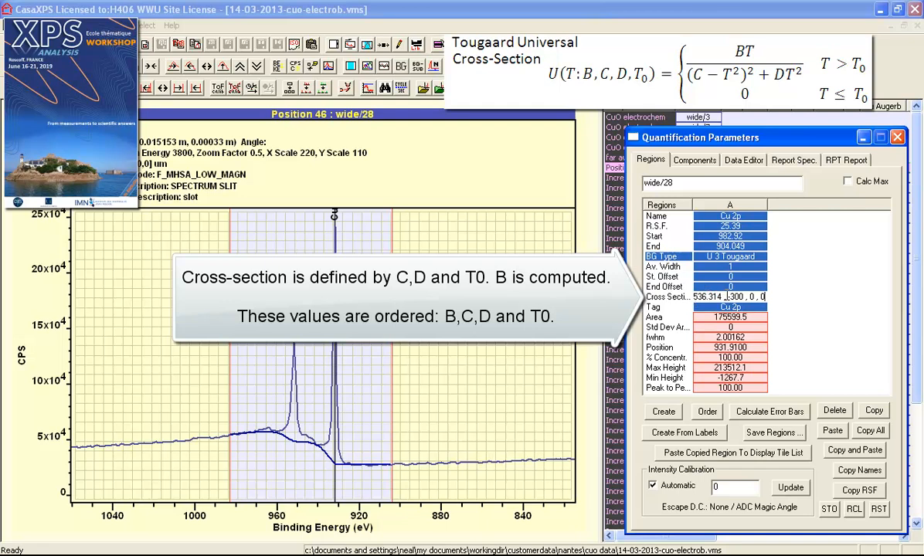
left_click_drag(727, 297, 765, 297)
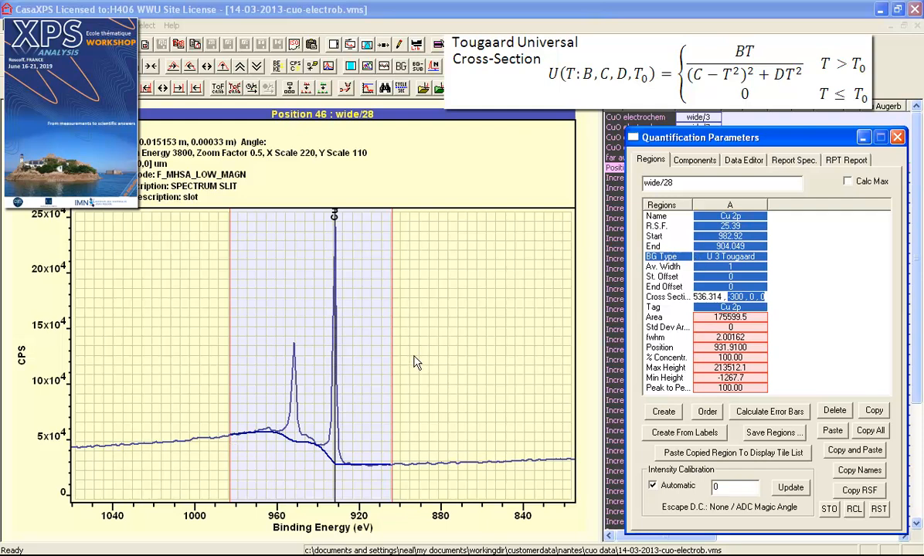
Zoom closer on the peaks and move the region end limit to about 912.373 eV
left_click_drag(171, 390, 449, 501)
left_click(404, 381)
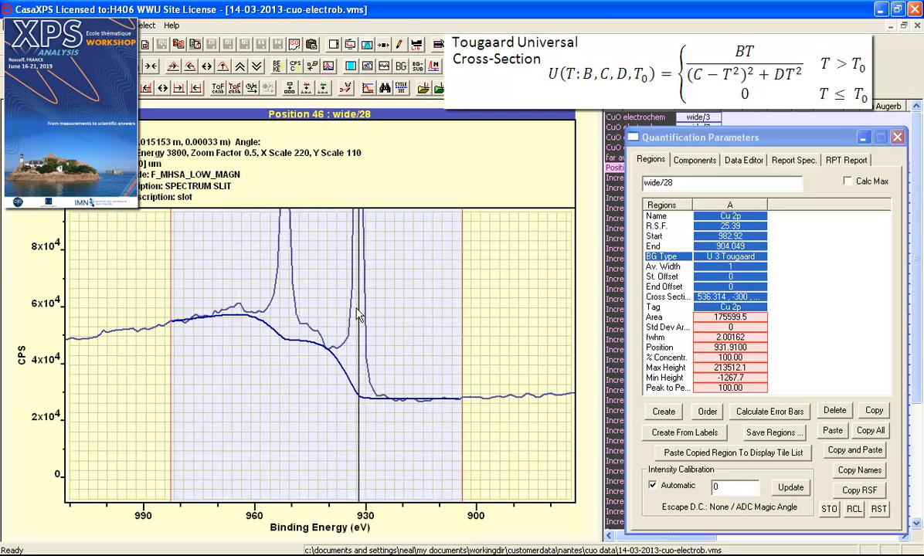
left_click_drag(461, 402, 433, 402)
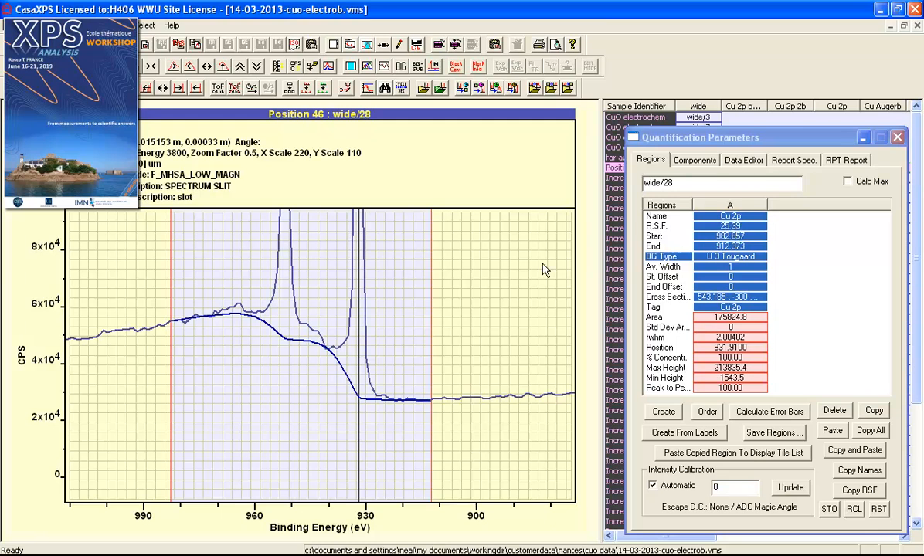
Set the background averaging width to 3 after trying 0, giving a Cu 2p area of 180614.7
left_click(713, 266)
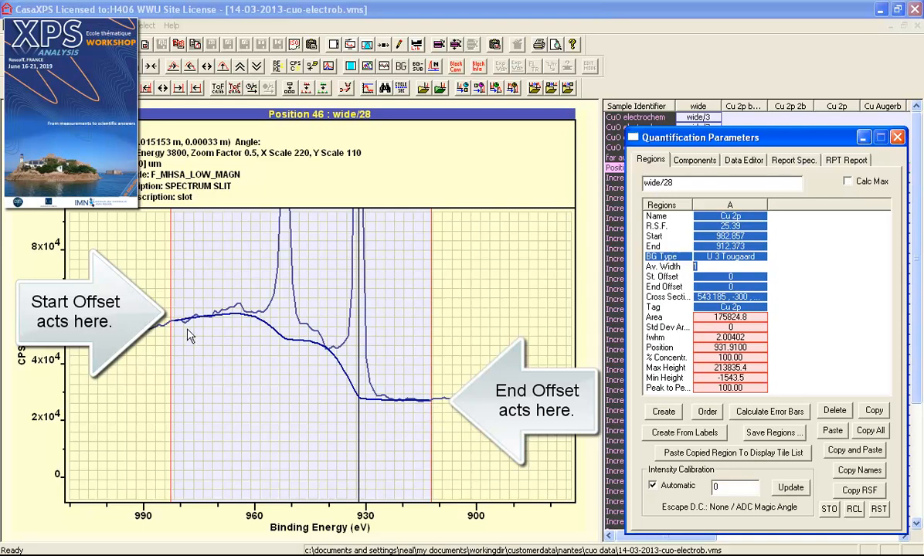
type("0")
left_click(728, 276)
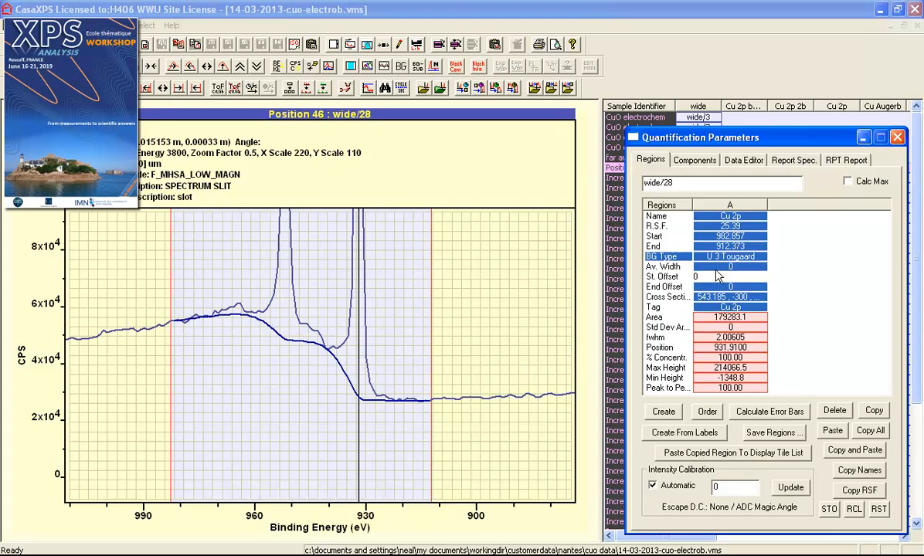
left_click(715, 266)
left_click_drag(715, 269, 628, 261)
type("3")
key("Return")
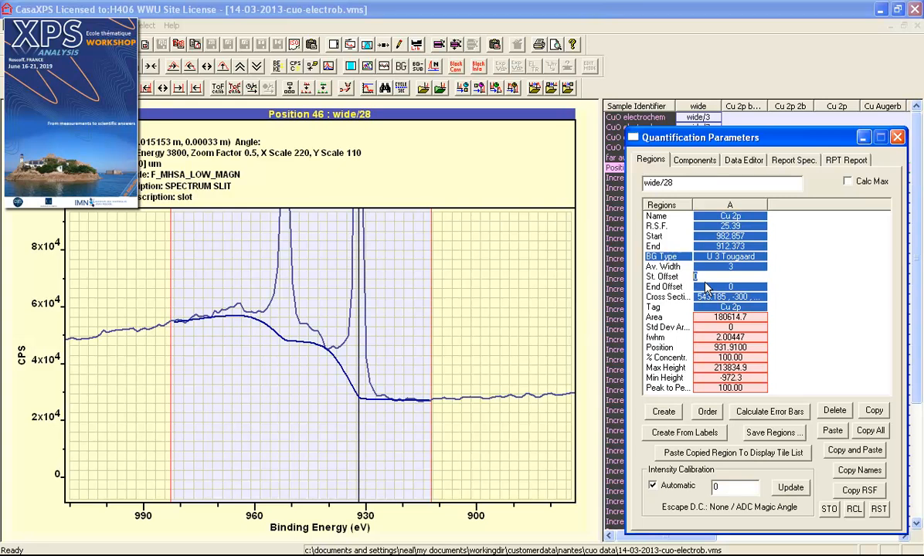
double_click(699, 278)
left_click(709, 277)
left_click(702, 285)
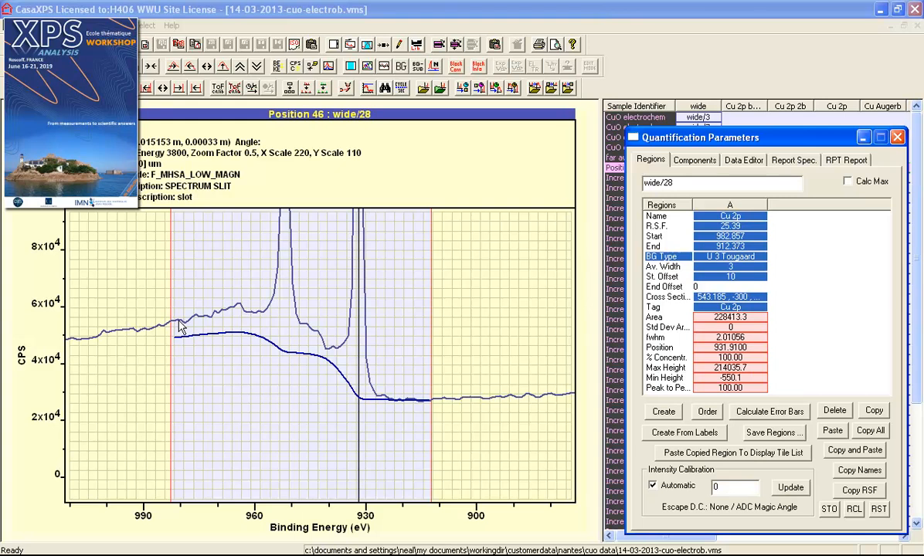
left_click(680, 301)
left_click_drag(710, 287, 638, 298)
type("40")
key("Return")
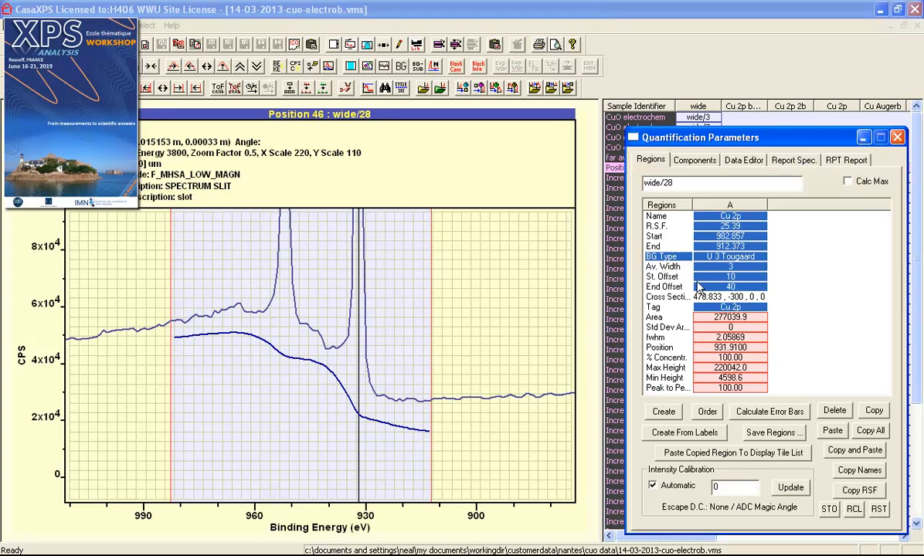
left_click(728, 277)
type("0")
key("Return")
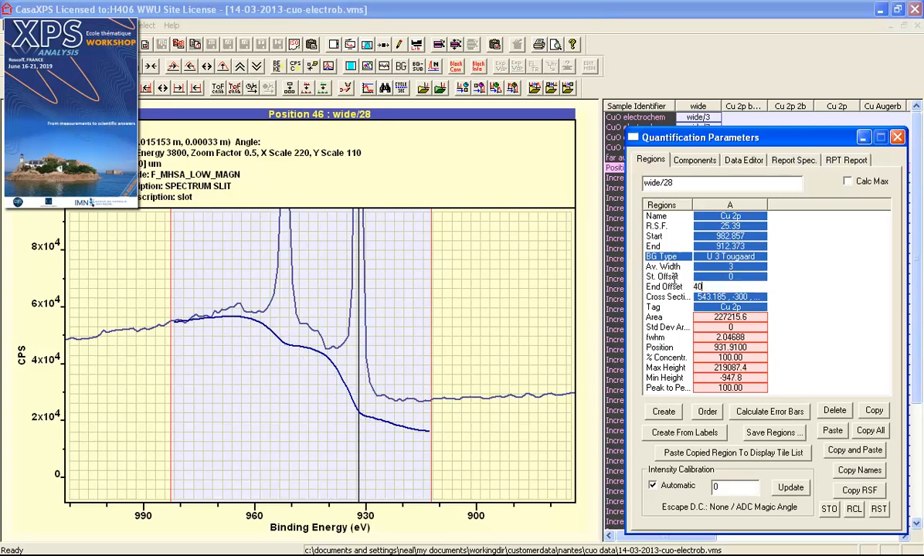
left_click_drag(710, 286, 644, 287)
type("0")
key("Return")
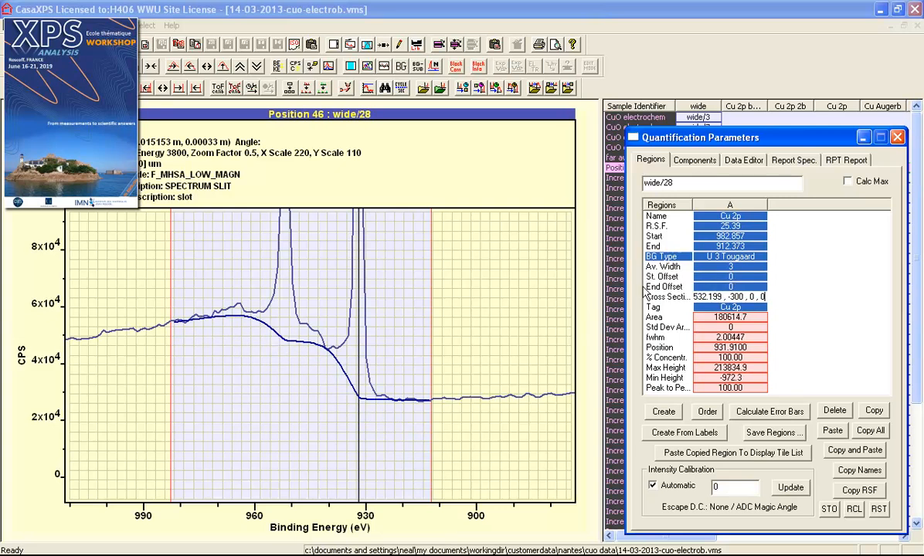
key("Return")
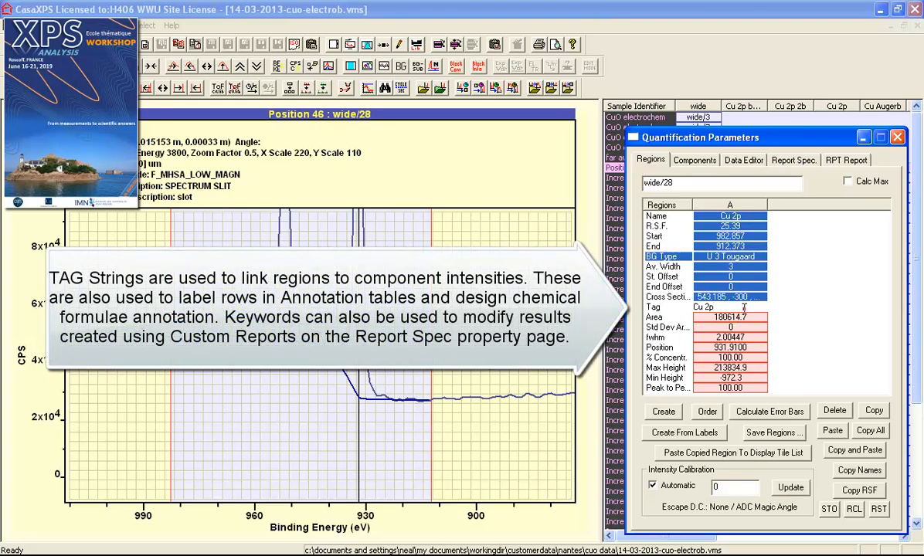
Check the Cu 2p tag and calculate error bars, giving a Std Dev Area of 3076.69
left_click_drag(737, 307, 662, 315)
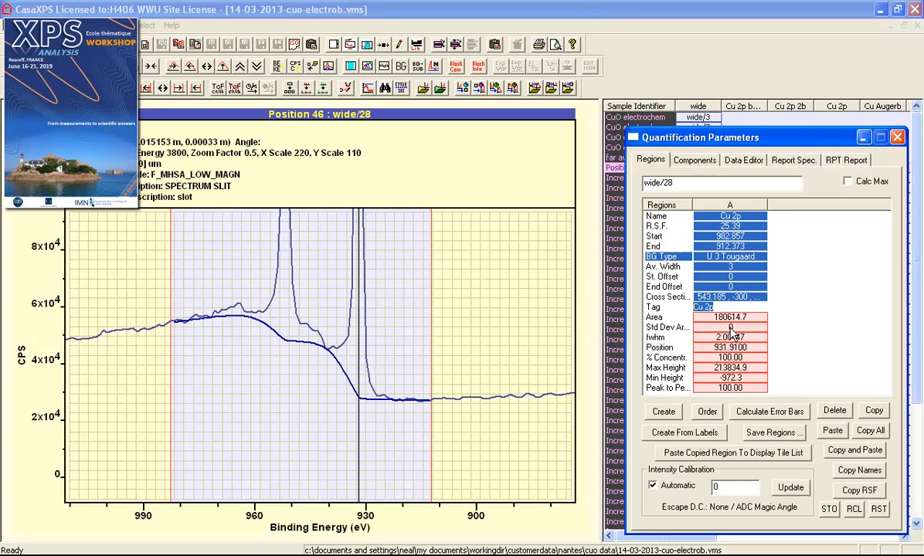
left_click(756, 420)
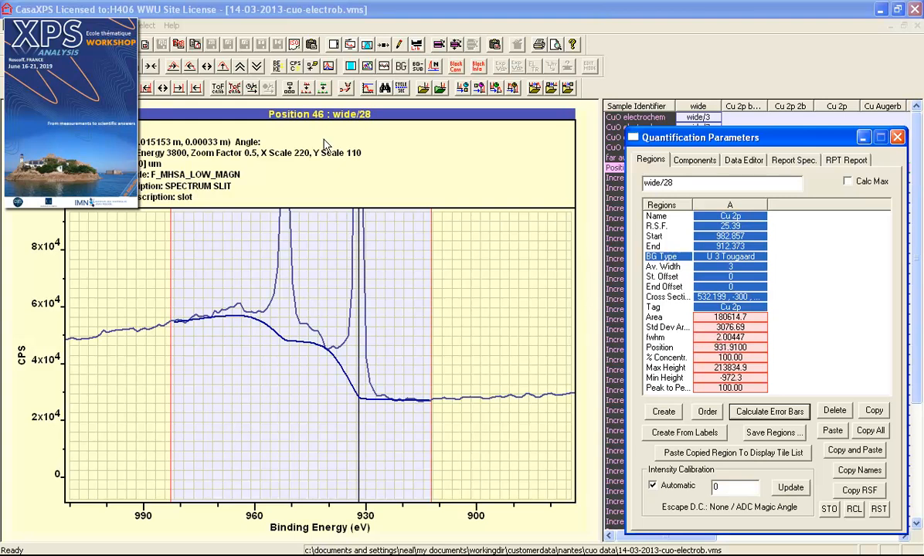
Auto-scale the intensity axis so the full Cu 2p peak height is visible
left_click(223, 66)
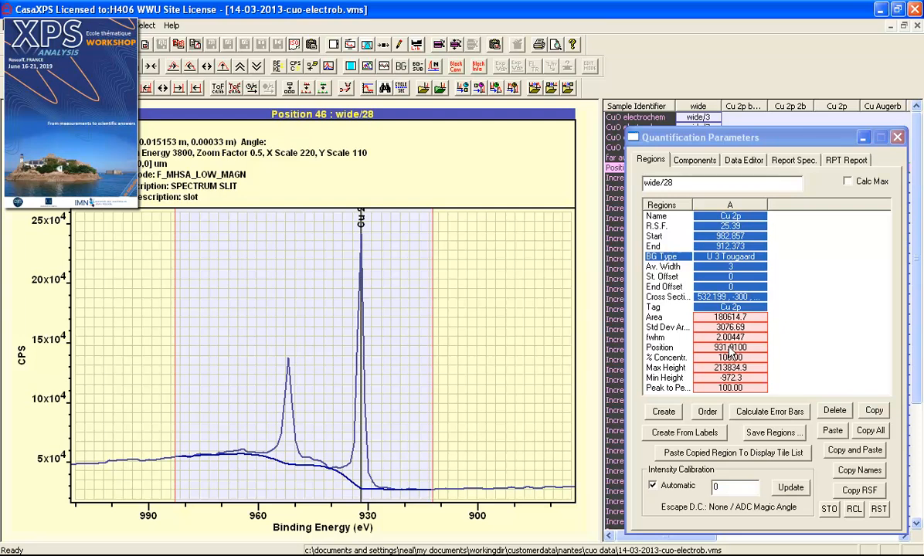
Rescale the intensity axis to 30x10^4, then switch Calc Max on and back off, leaving position 931.91 eV
left_click(223, 66)
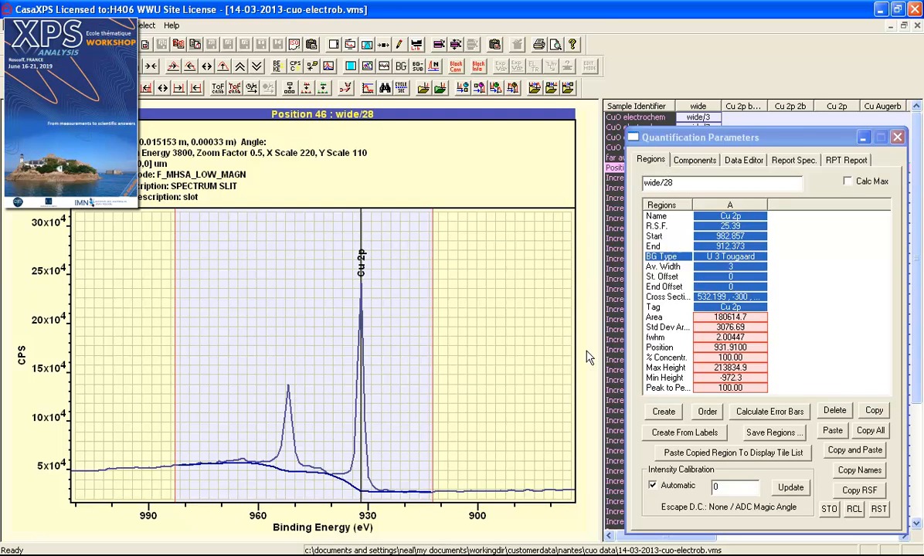
left_click(850, 182)
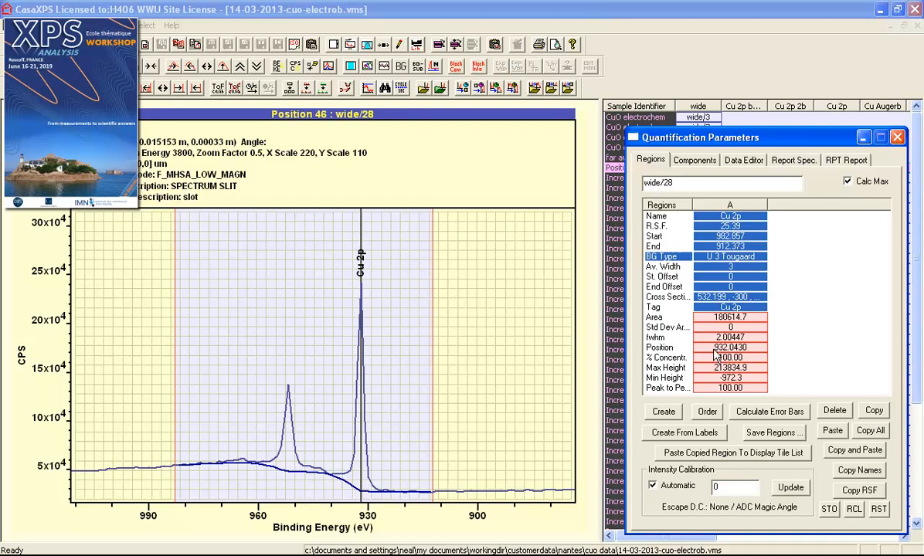
left_click(857, 185)
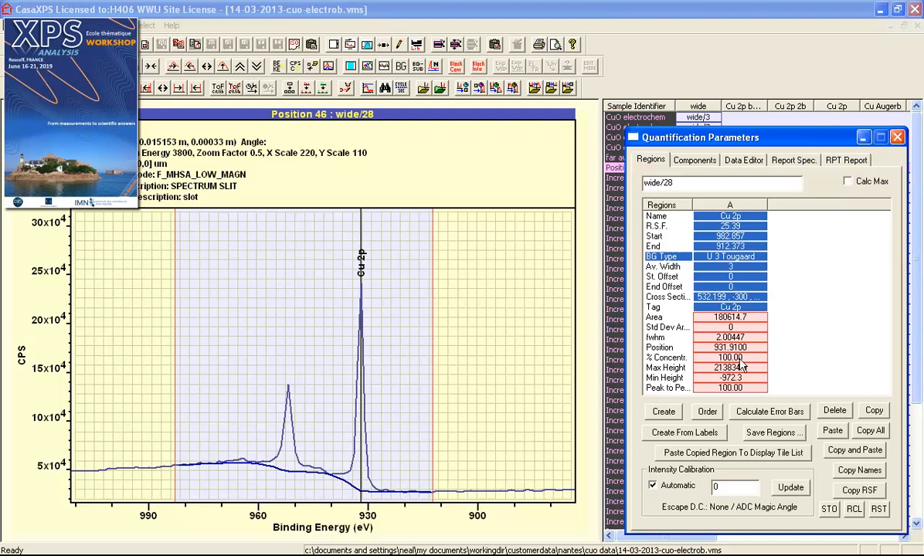